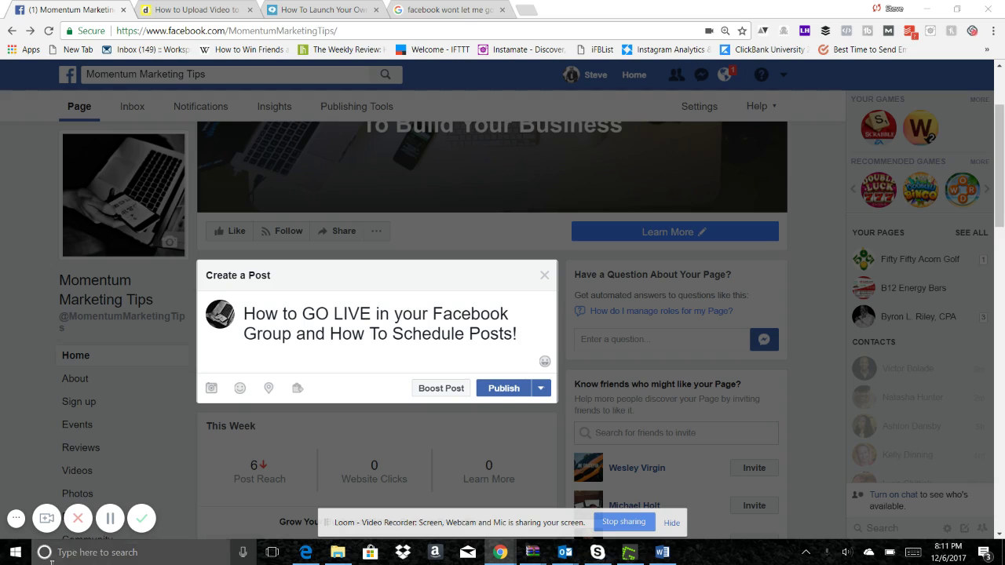
Copy the Facebook post title into a new Notepad note, then delete it from the post box.
click(14, 552)
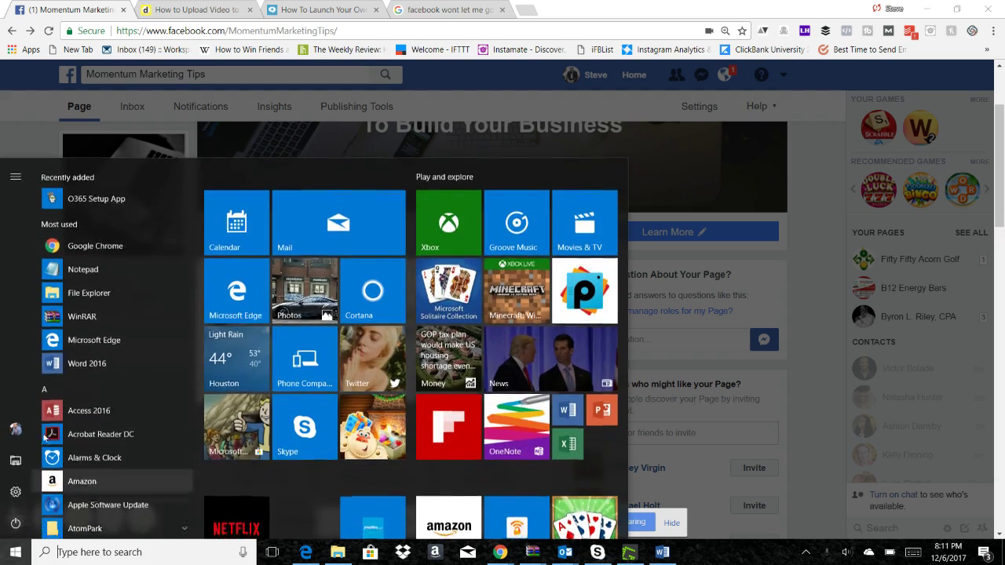
click(62, 269)
click(306, 313)
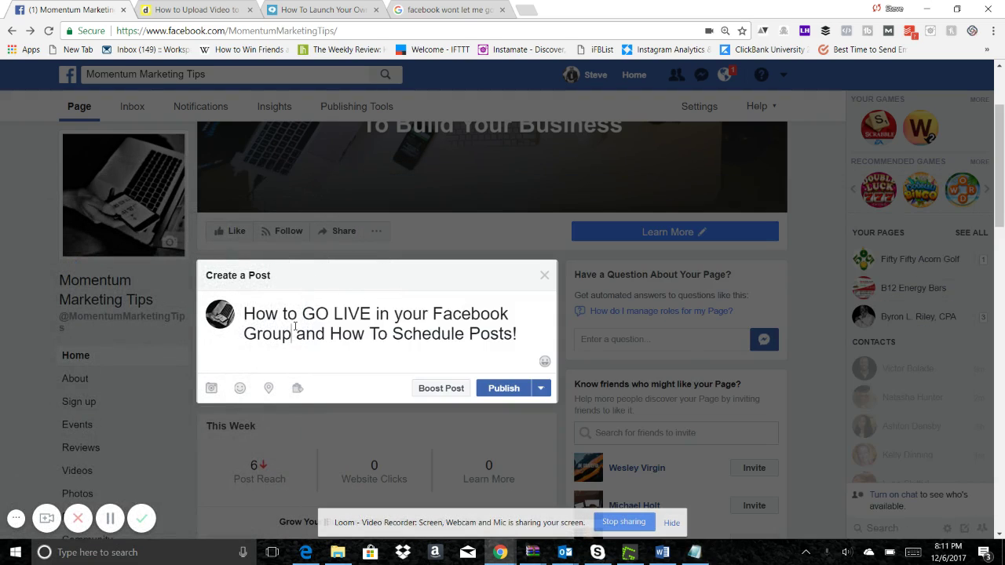
key(ctrl+a)
key(ctrl+c)
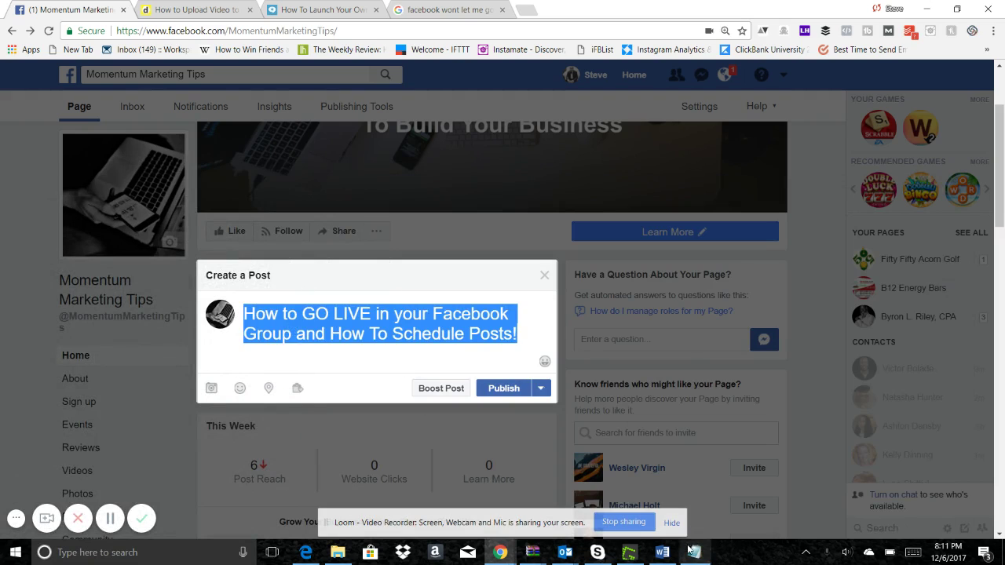
click(694, 552)
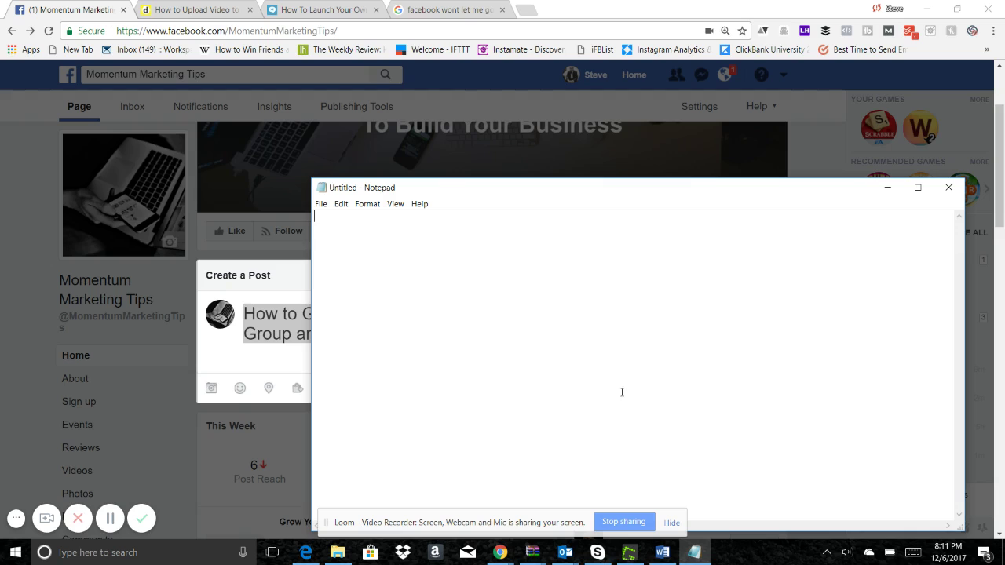
key(ctrl+v)
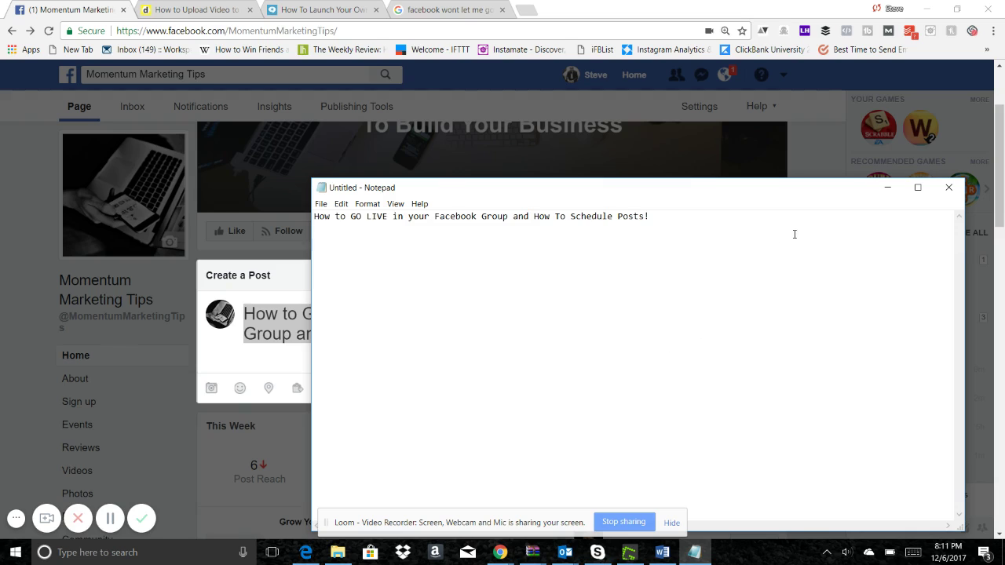
click(888, 188)
key(BackSpace)
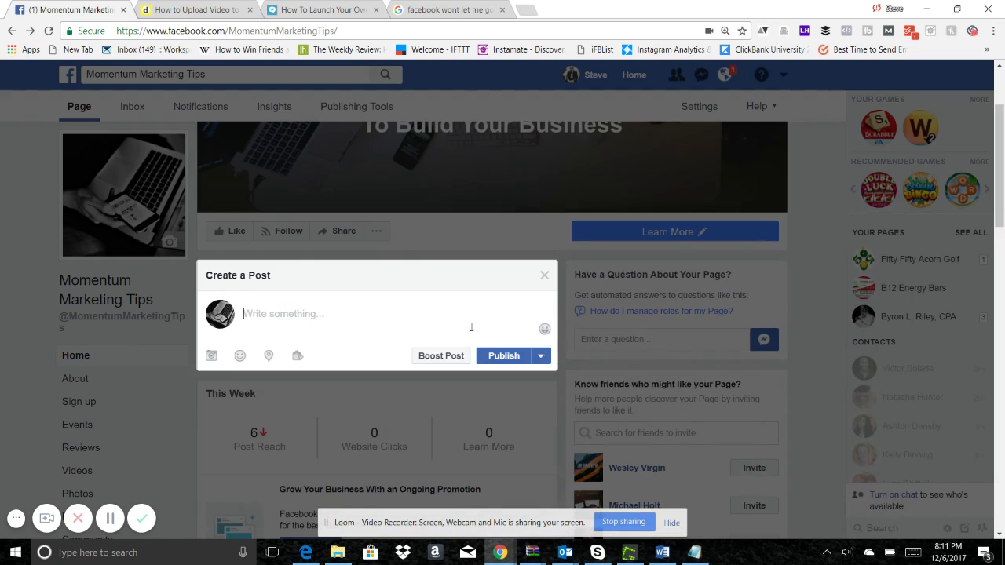
Paste the dummies.com 'How to Upload Video to Facebook' article link into the post.
click(206, 10)
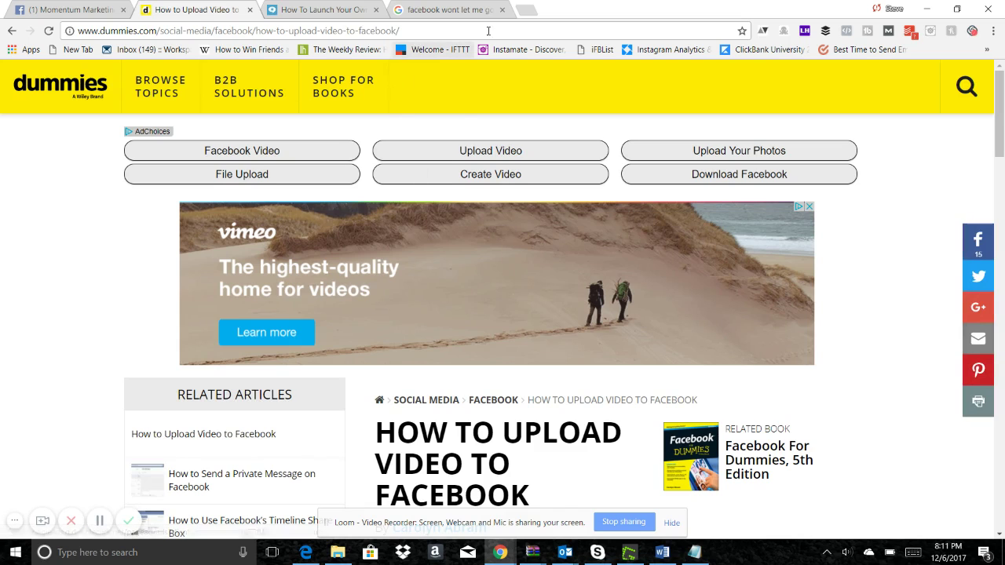
click(438, 30)
key(ctrl+c)
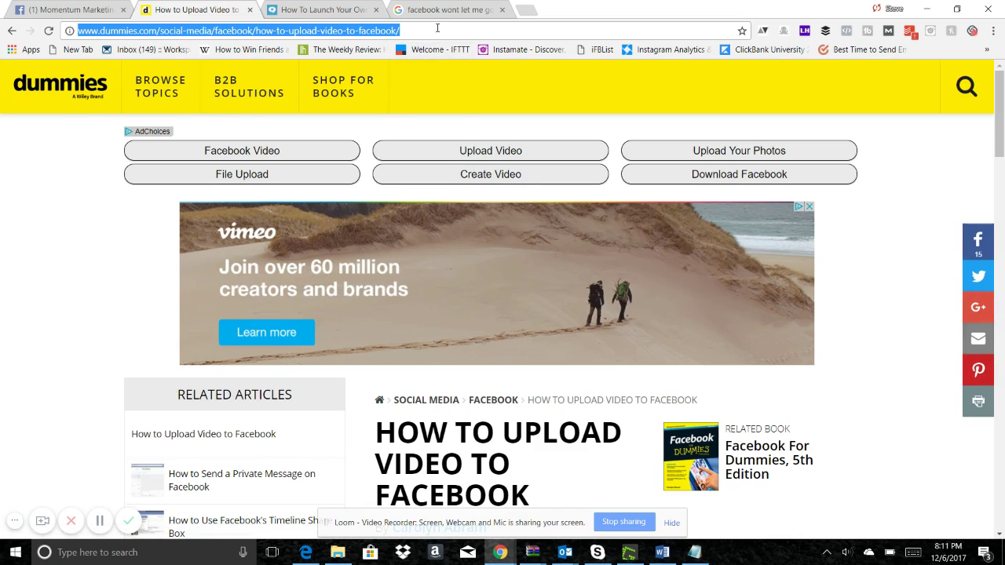
click(46, 10)
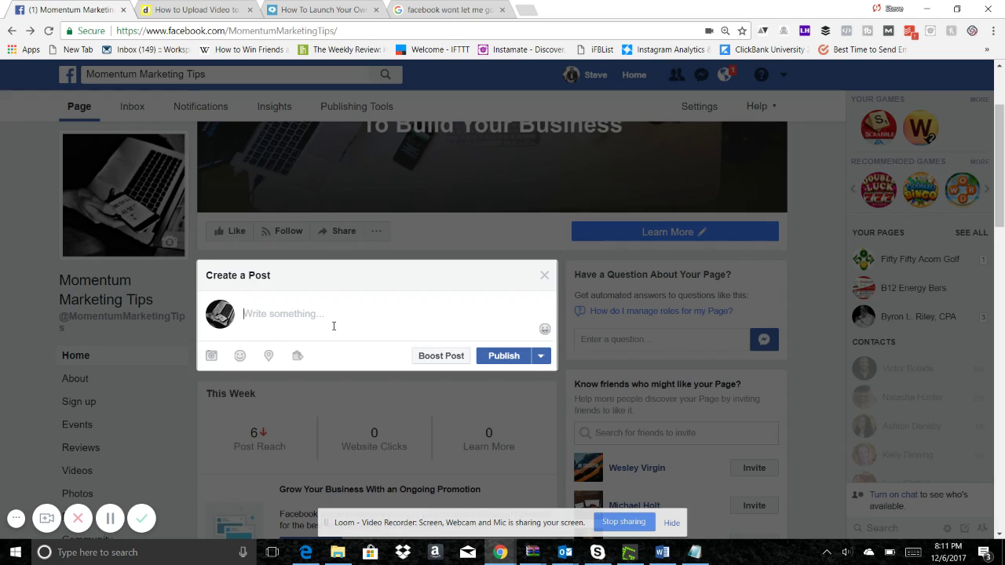
key(ctrl+v)
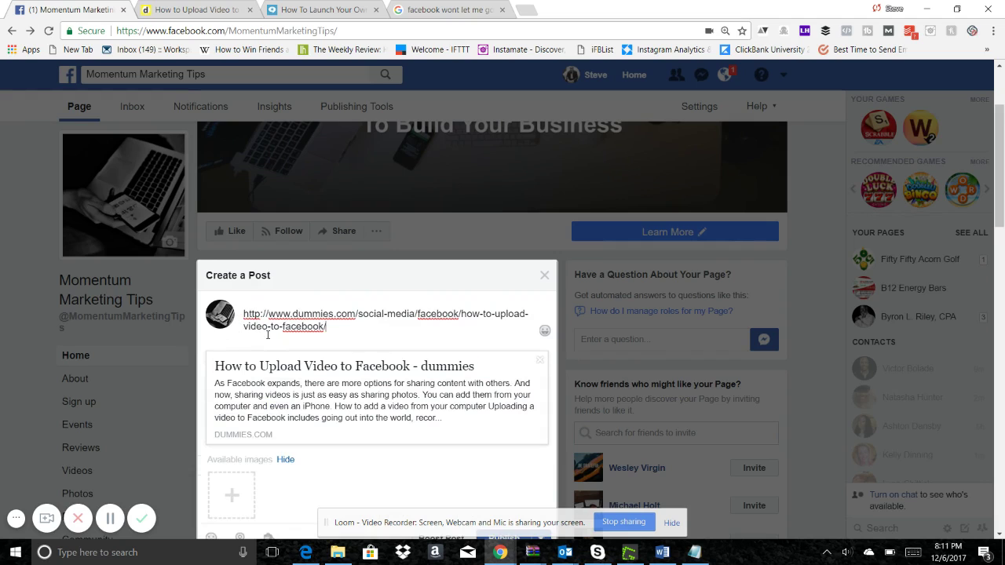
Replace the pasted link text with the caption 'GREAT VIDEO. CHECK THIS OUT!'.
click(232, 495)
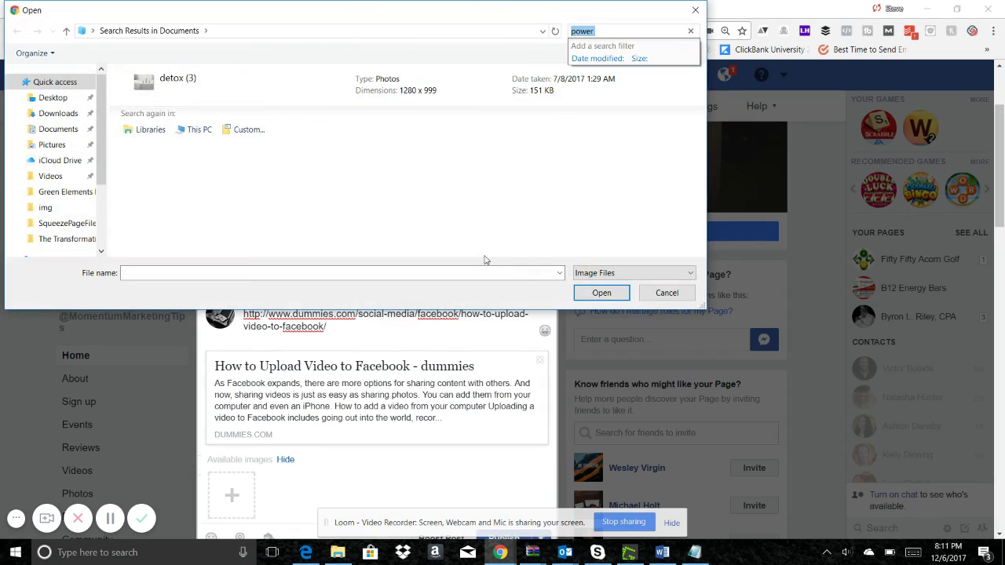
click(662, 294)
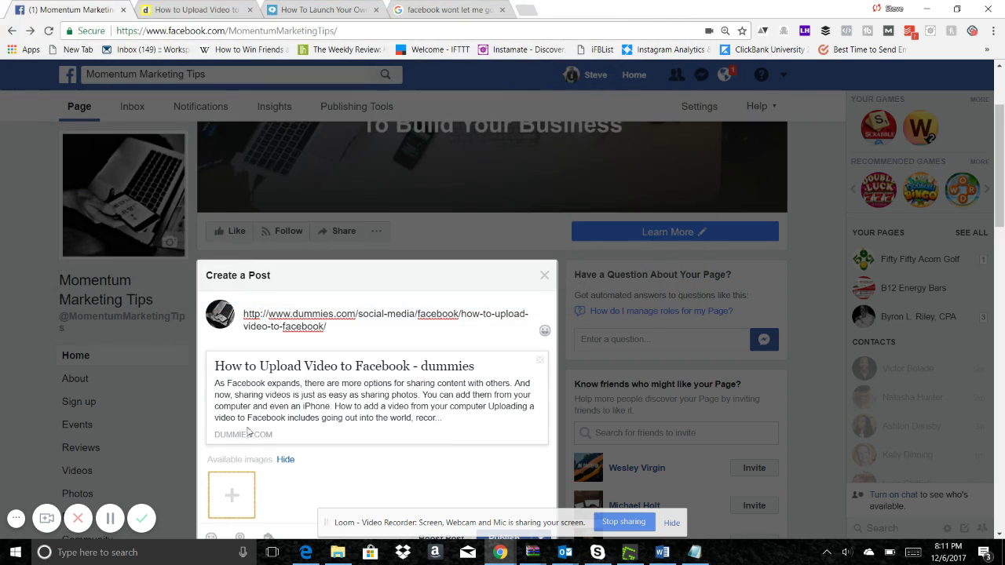
triple_click(278, 326)
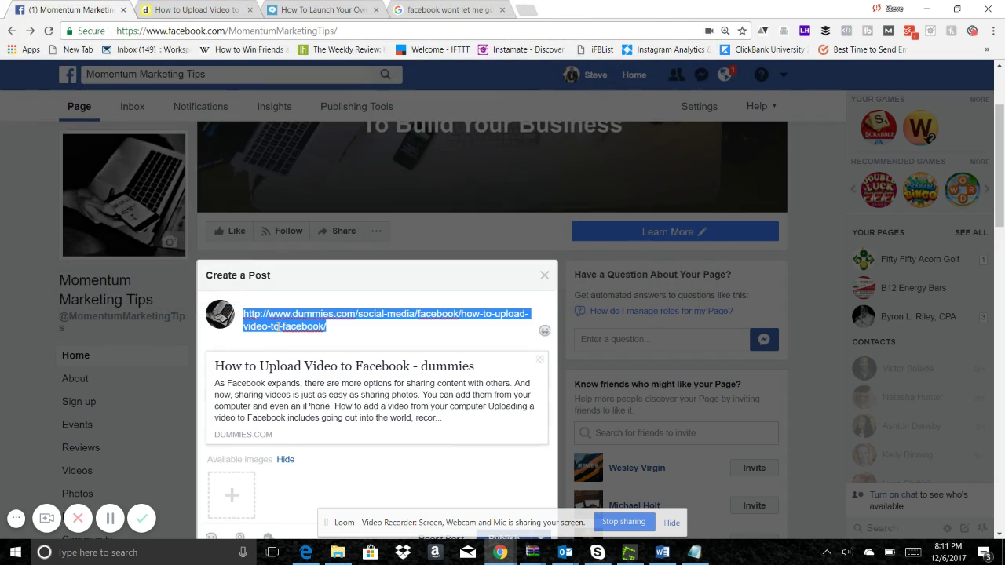
text(GREAT VIDE)
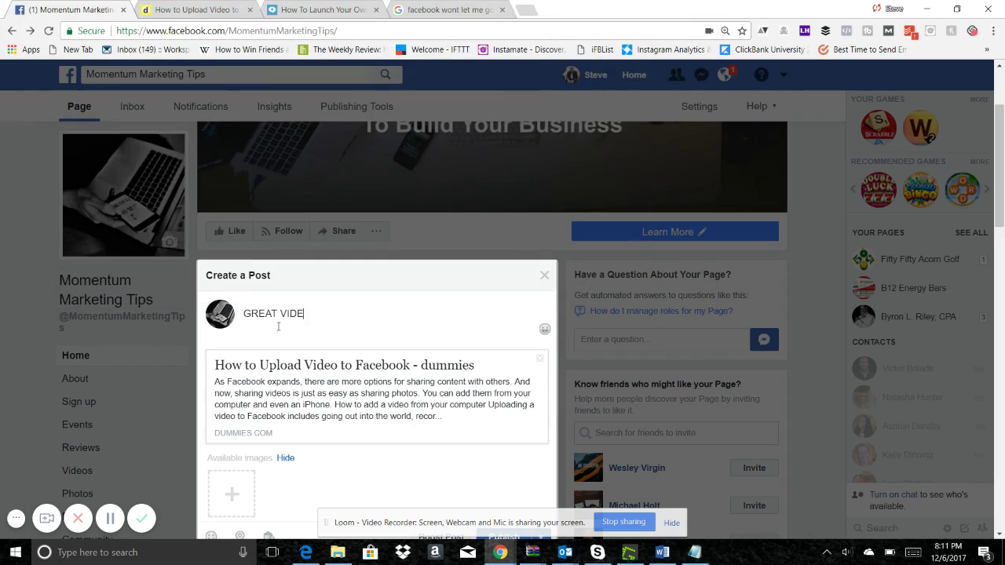
text(O. CHECK THIS OUT!)
scroll(359, 308, down, 3)
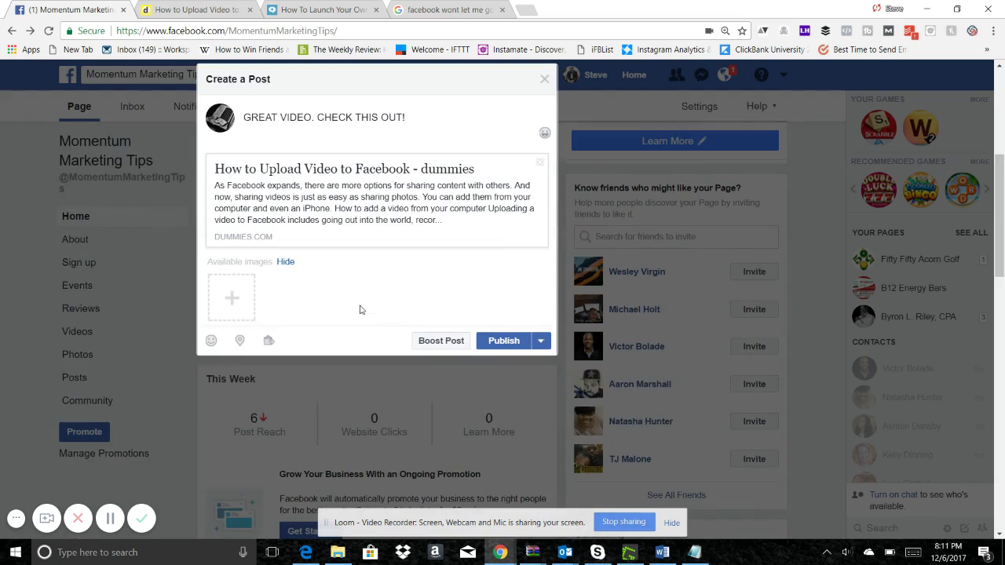
click(542, 344)
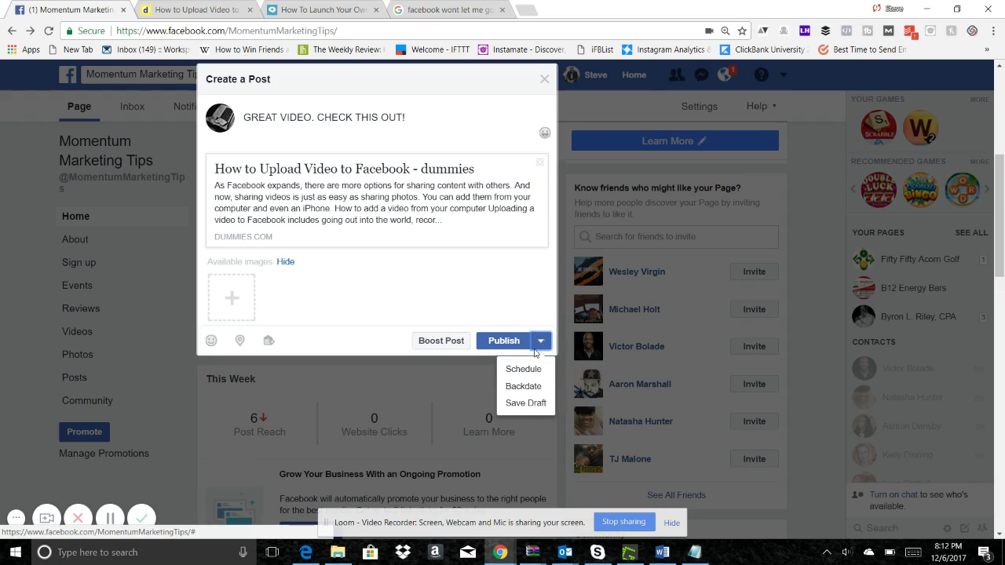
Choose Schedule for the link post and set the publish time to 6:23 AM.
click(540, 304)
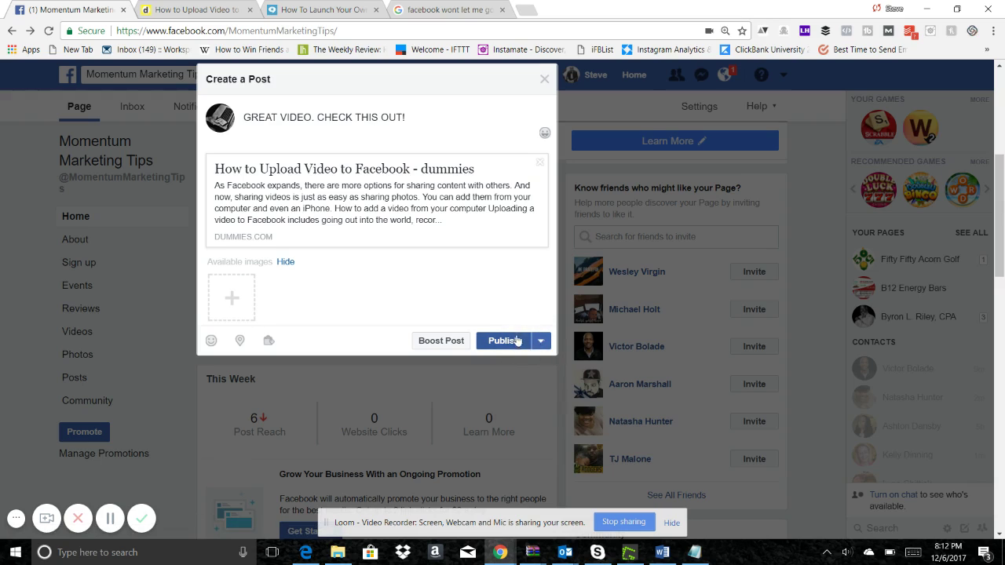
click(547, 349)
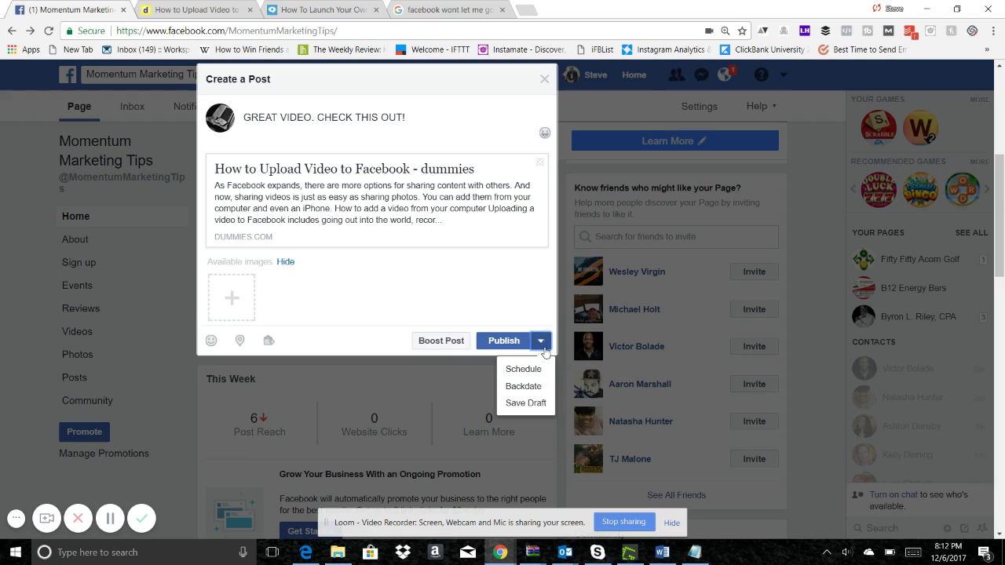
click(526, 369)
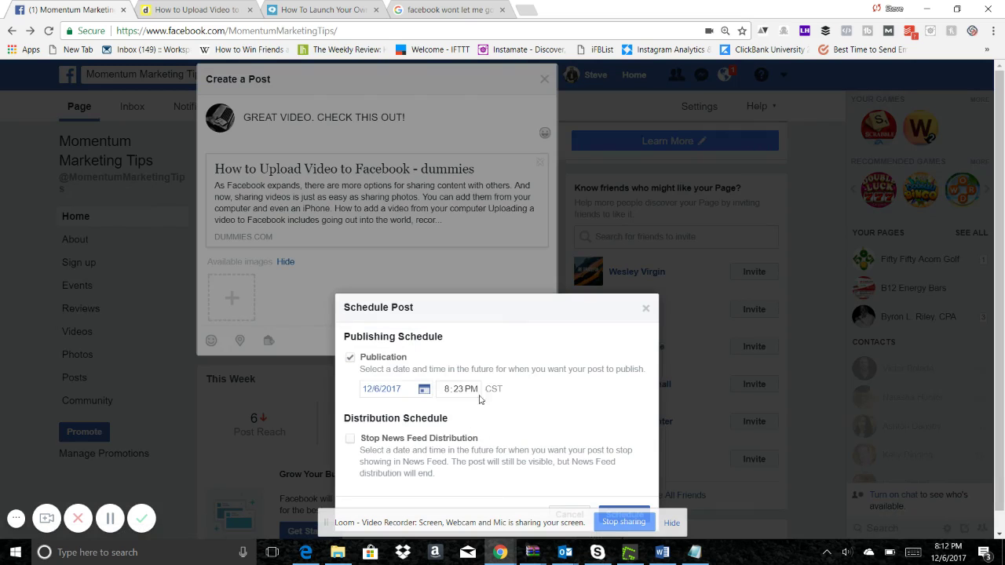
click(444, 392)
text(6)
click(471, 389)
click(503, 421)
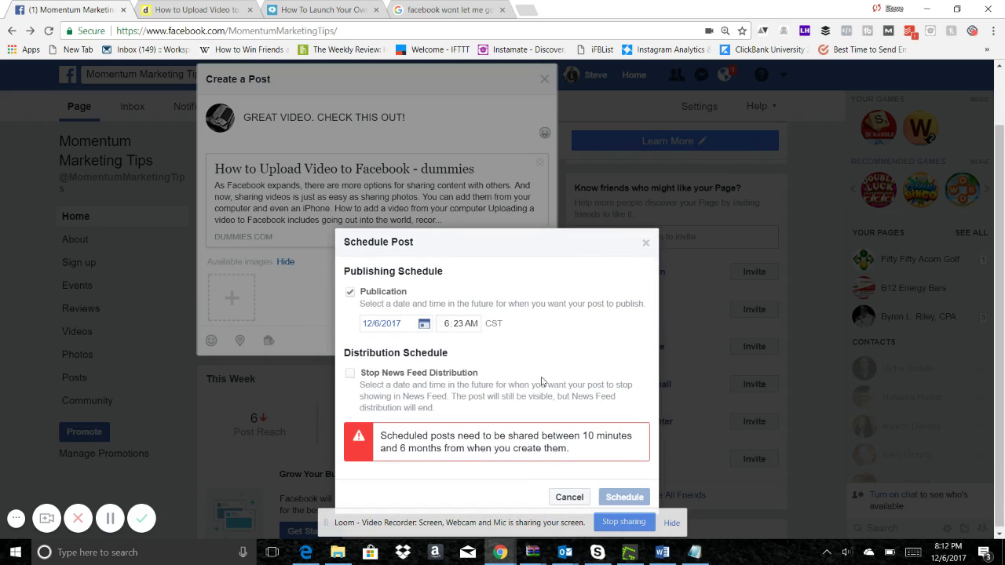
Set the publish date to December 7, 2017.
click(378, 324)
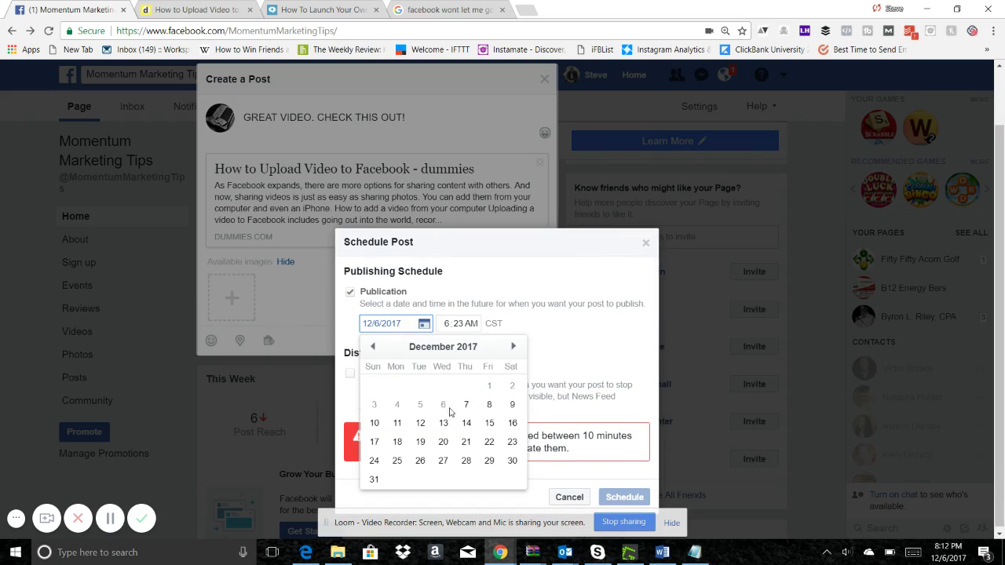
click(473, 409)
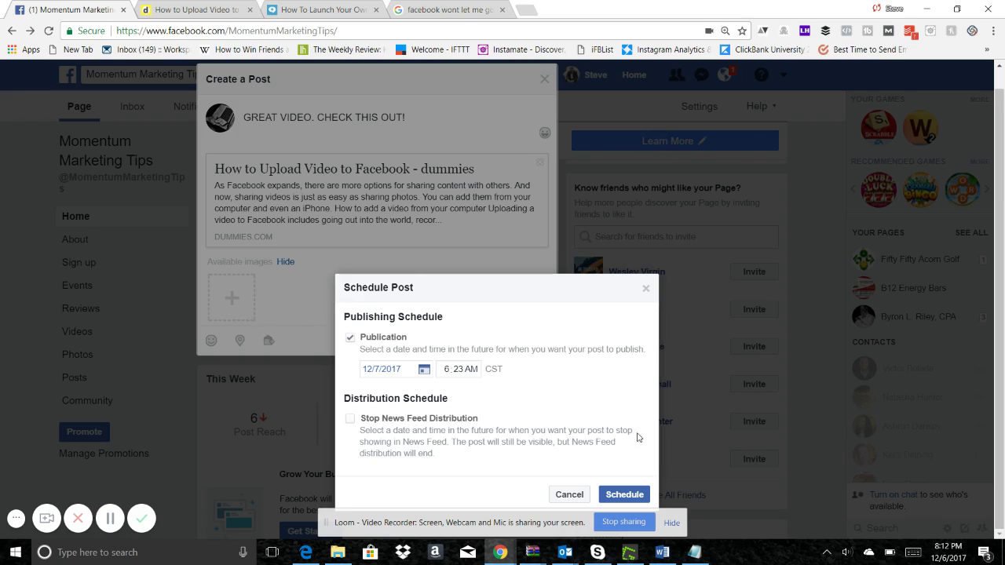
mouse_move(662, 552)
Confirm the 6:23am schedule and copy the bloggingwizard Facebook Group article URL.
click(628, 495)
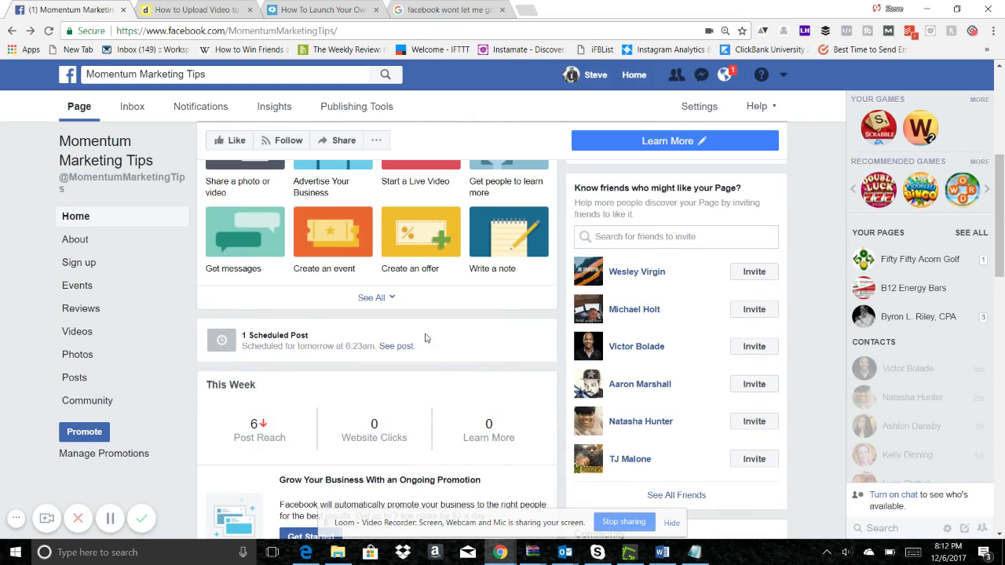
click(339, 8)
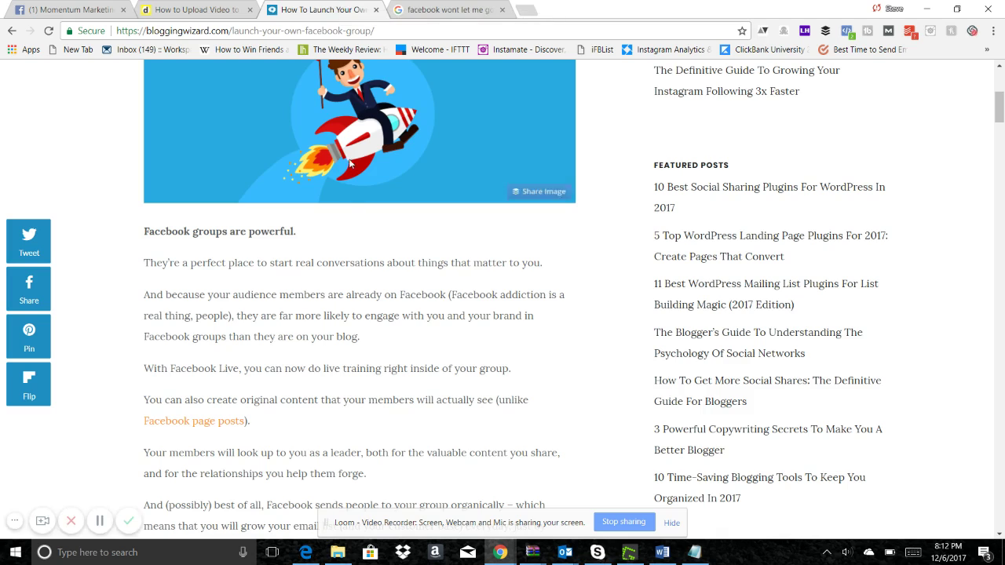
scroll(624, 314, up, 5)
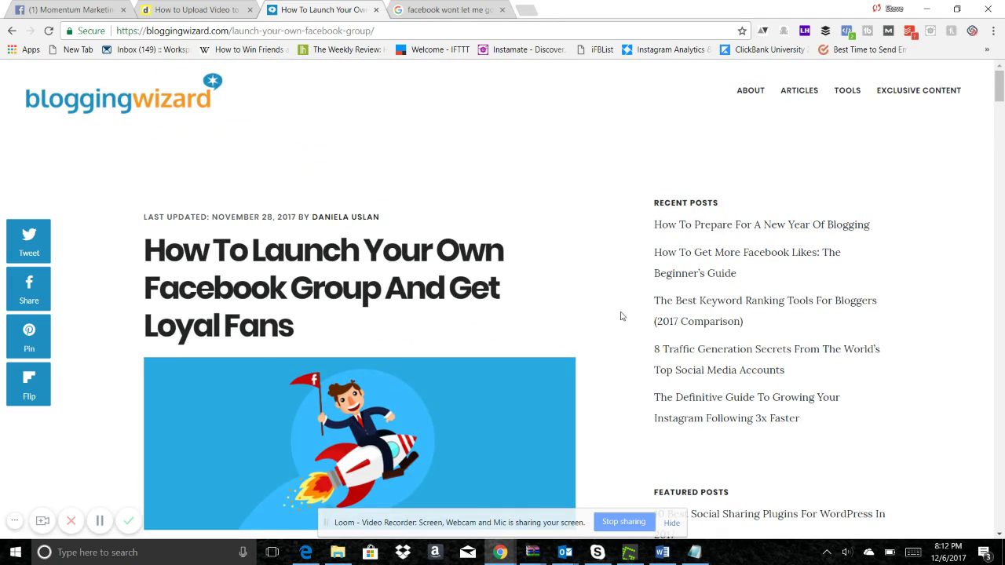
click(326, 31)
key(ctrl+c)
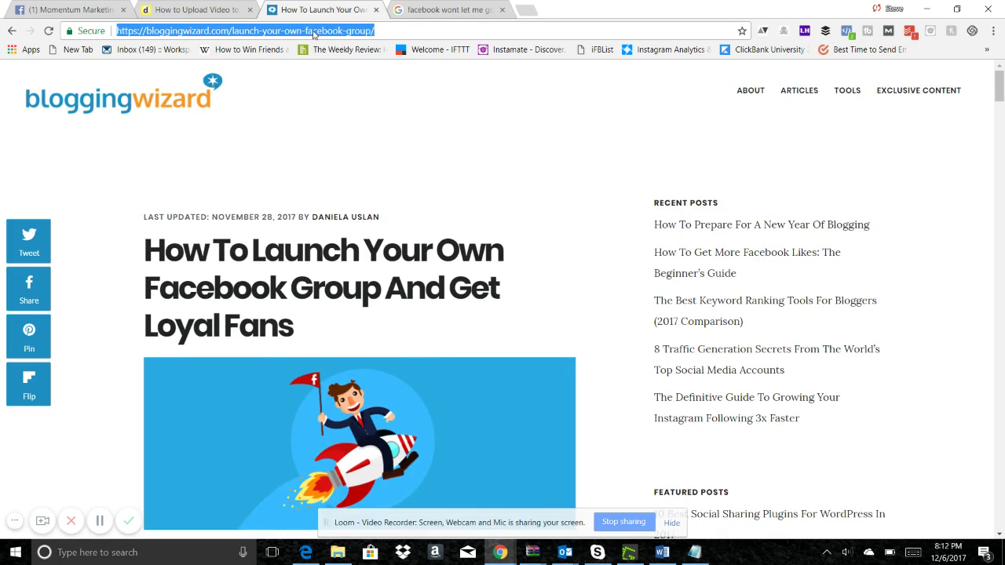
Start a new post on the Momentum Marketing Tips page.
click(60, 11)
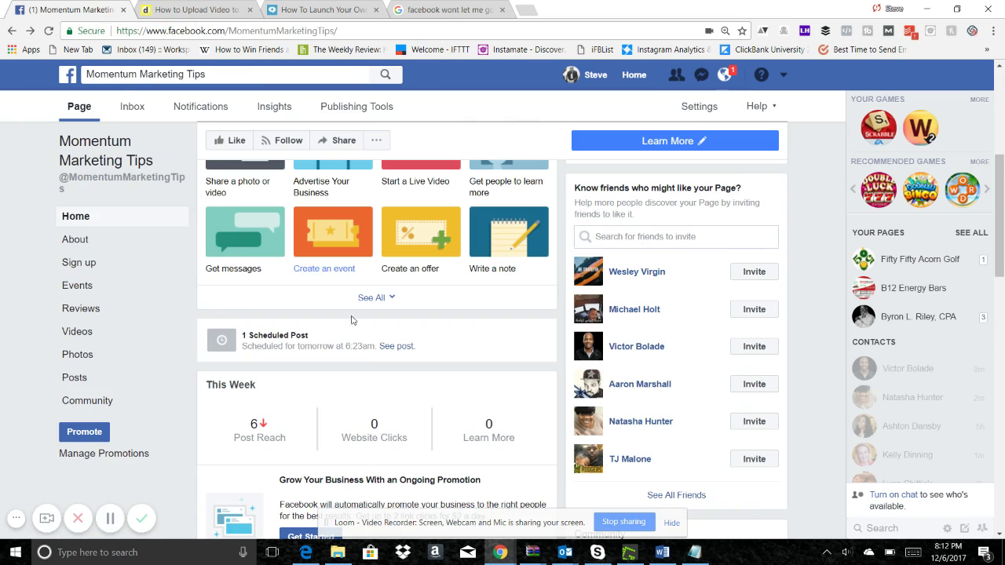
scroll(368, 351, up, 4)
click(328, 348)
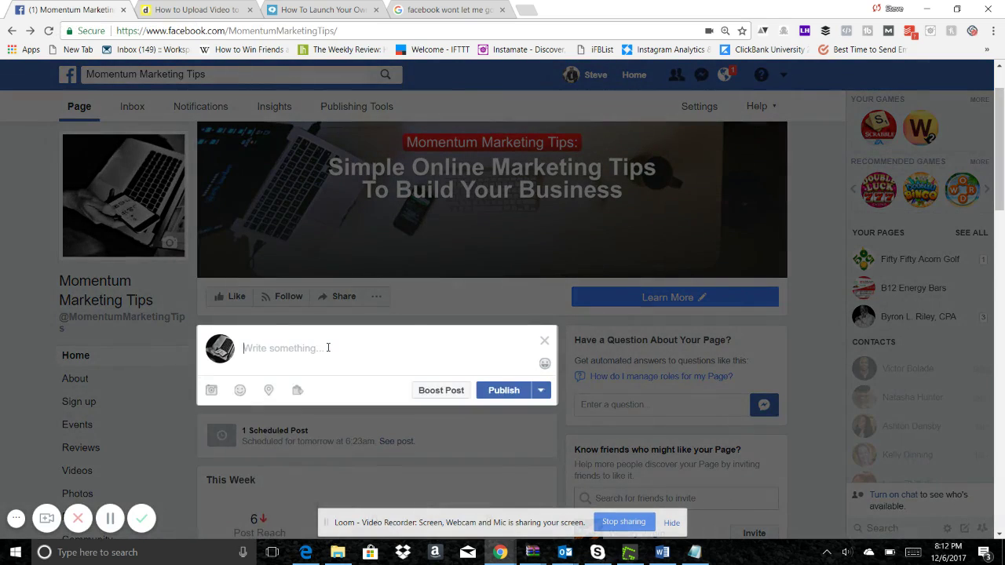
Paste the Group article link and caption it 'This is a great article to follow if you are new to Facebook Groups!'.
key(ctrl+v)
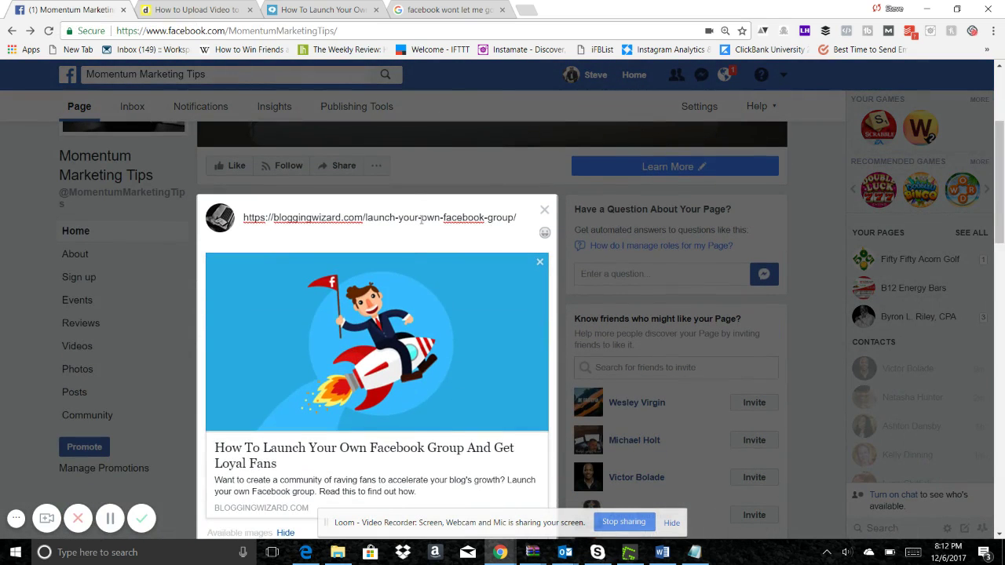
triple_click(421, 220)
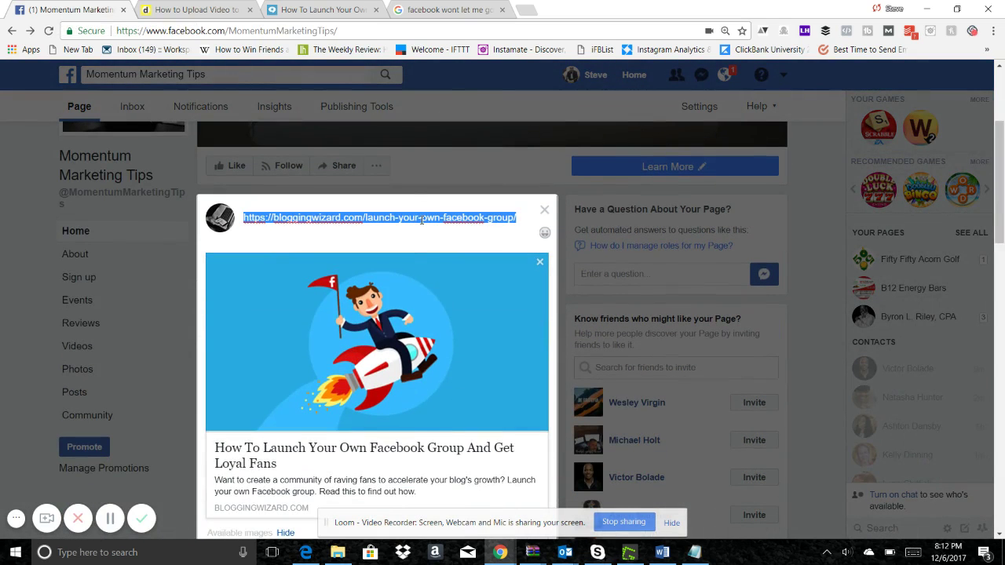
text(PU)
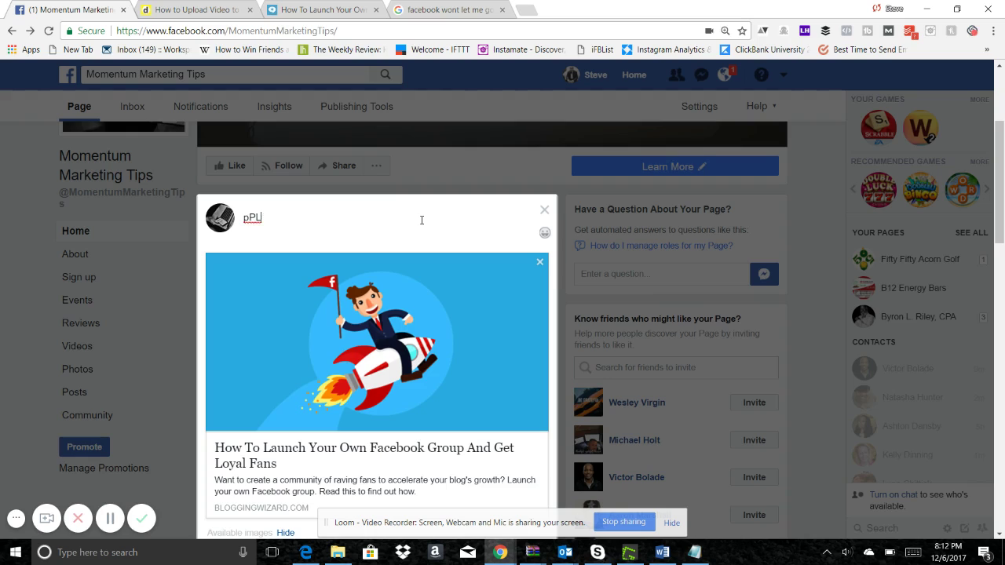
key(BackSpace)
key(BackSpace)
text(Pu)
key(BackSpace)
text(l)
key(BackSpace)
key(BackSpace)
text(This is a great article to)
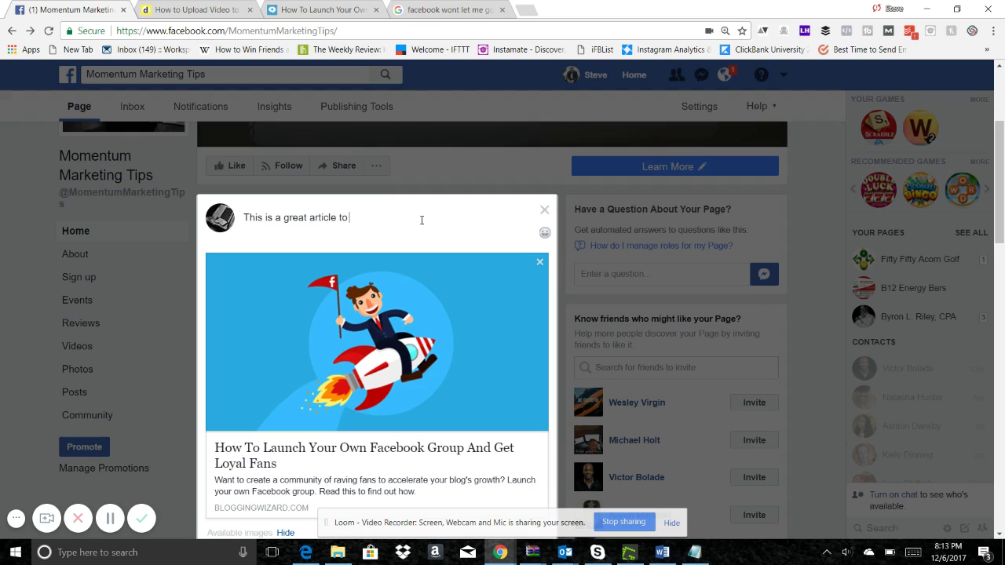
text( follow if you are new to Facebook )
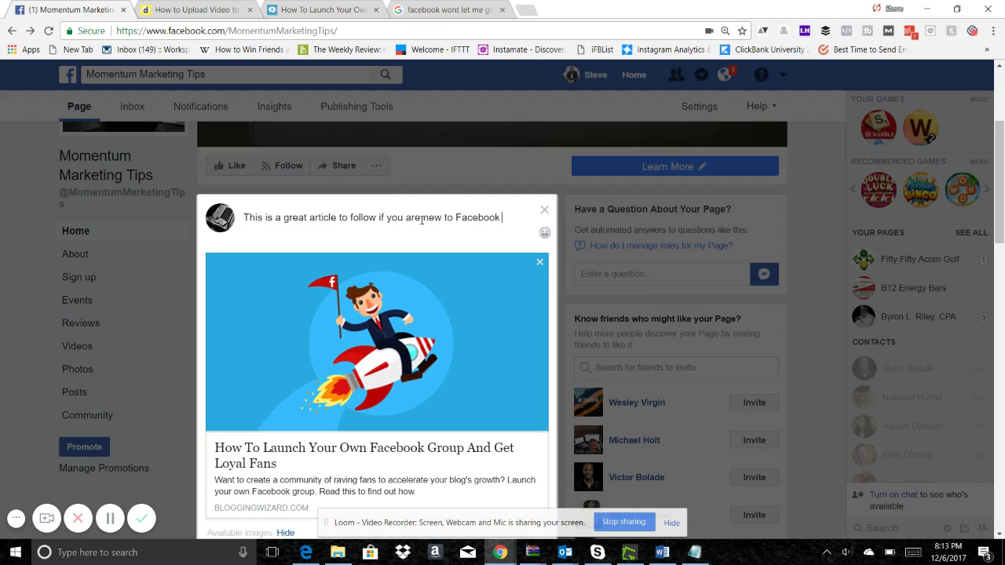
text(Groups)
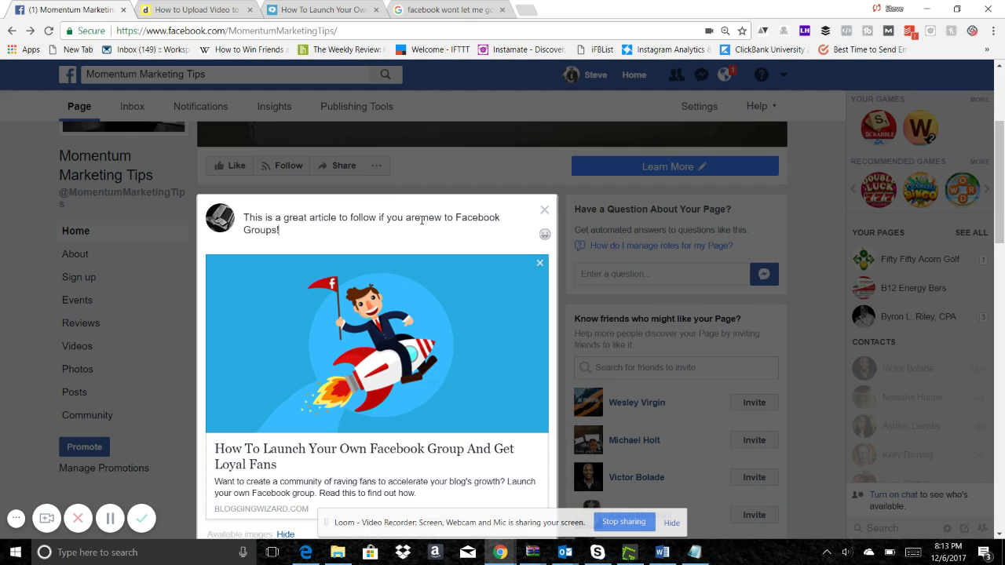
text(!)
scroll(422, 295, down, 1)
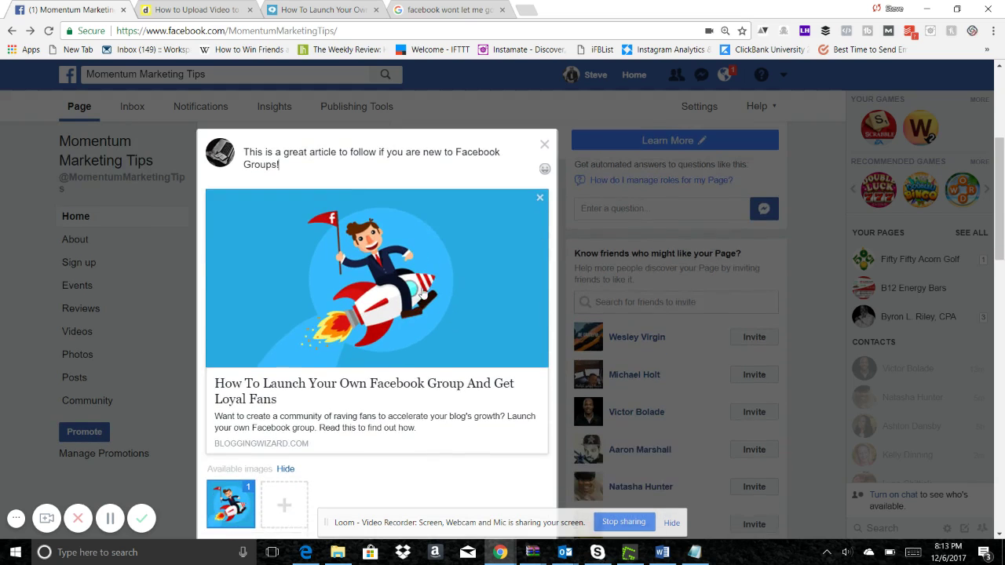
scroll(416, 297, down, 1)
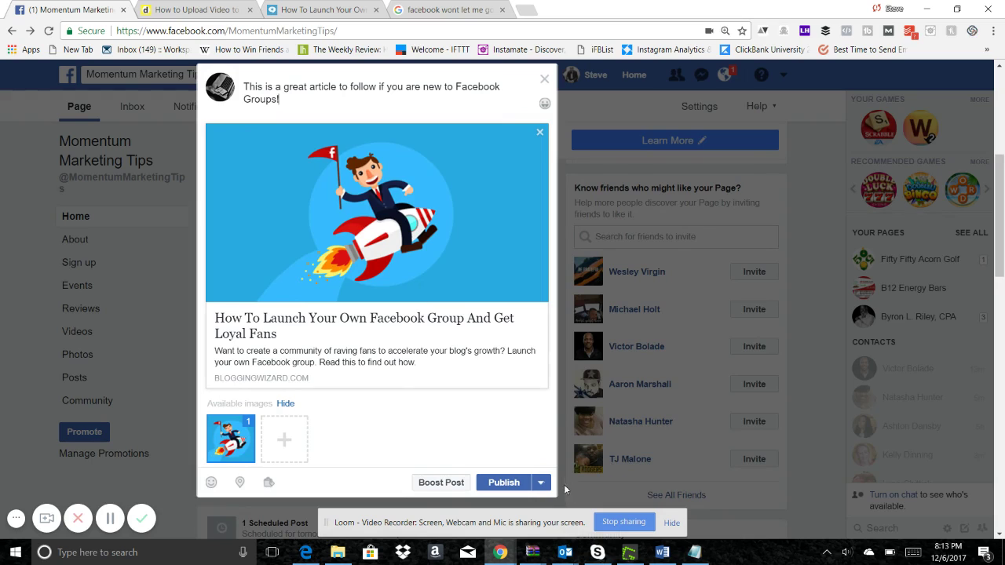
Choose Schedule for the Group article post and set its date to December 8.
click(541, 483)
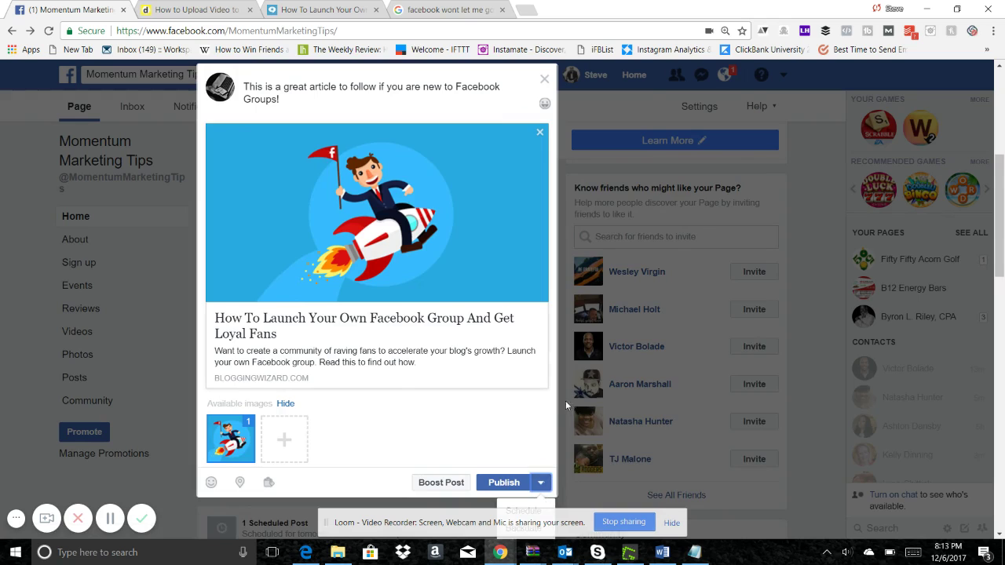
scroll(566, 405, down, 2)
click(511, 382)
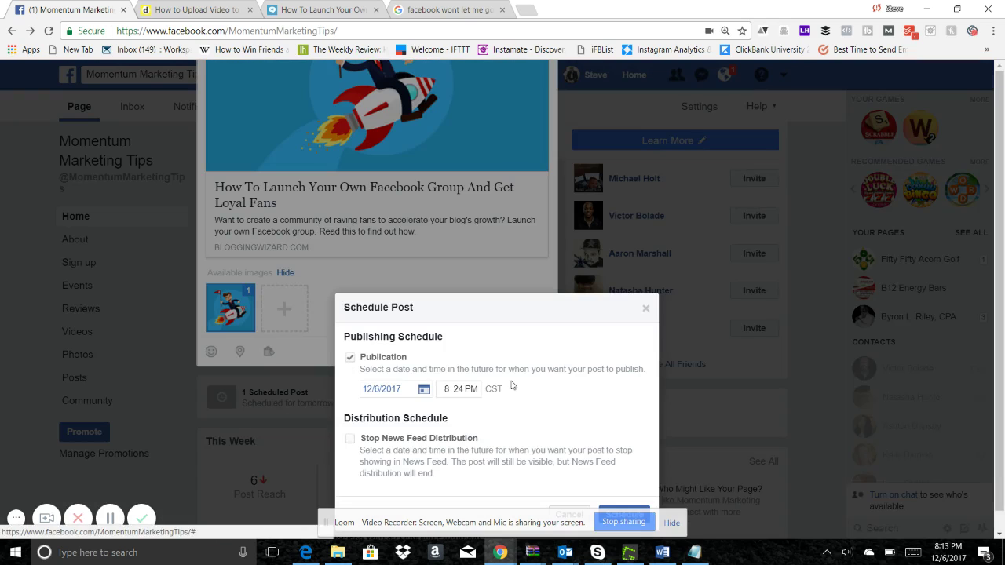
click(389, 392)
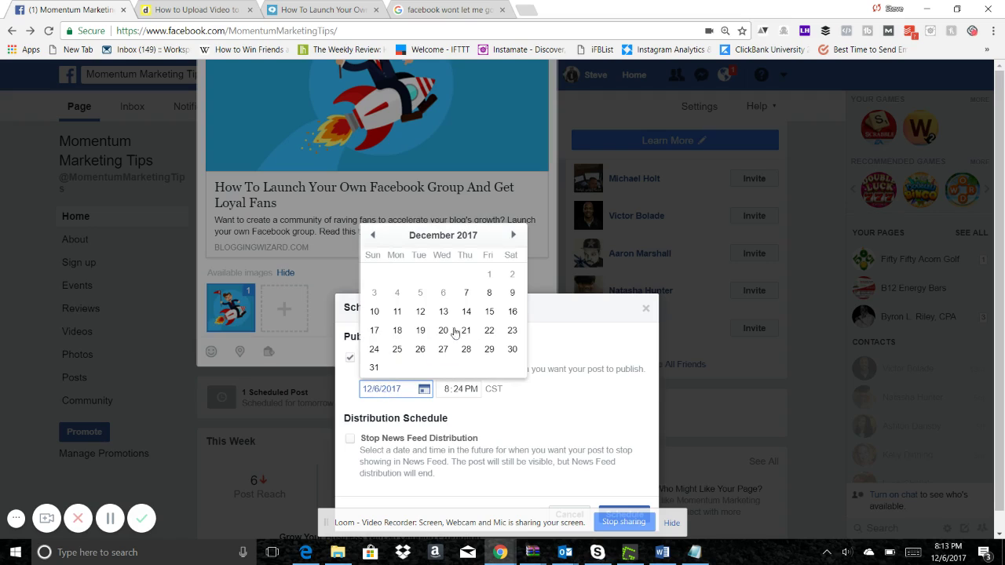
click(488, 293)
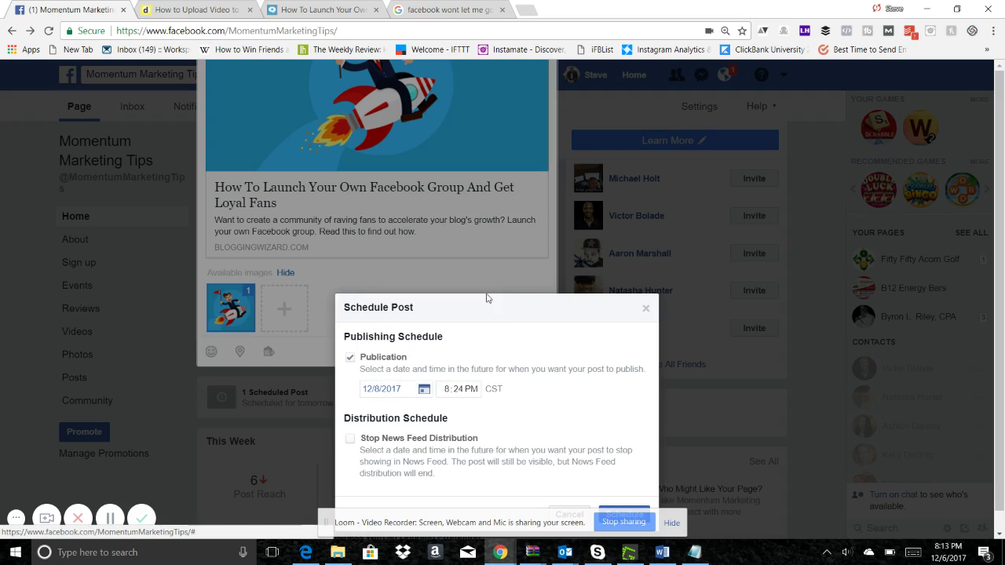
Set the publish time to 6:24 AM and confirm the schedule.
click(448, 391)
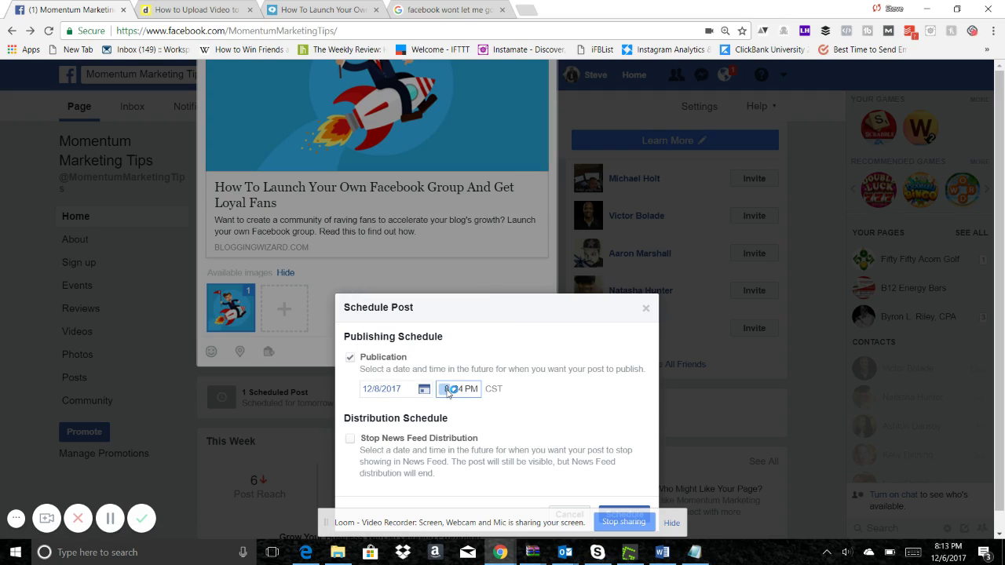
click(460, 389)
text(24)
click(531, 402)
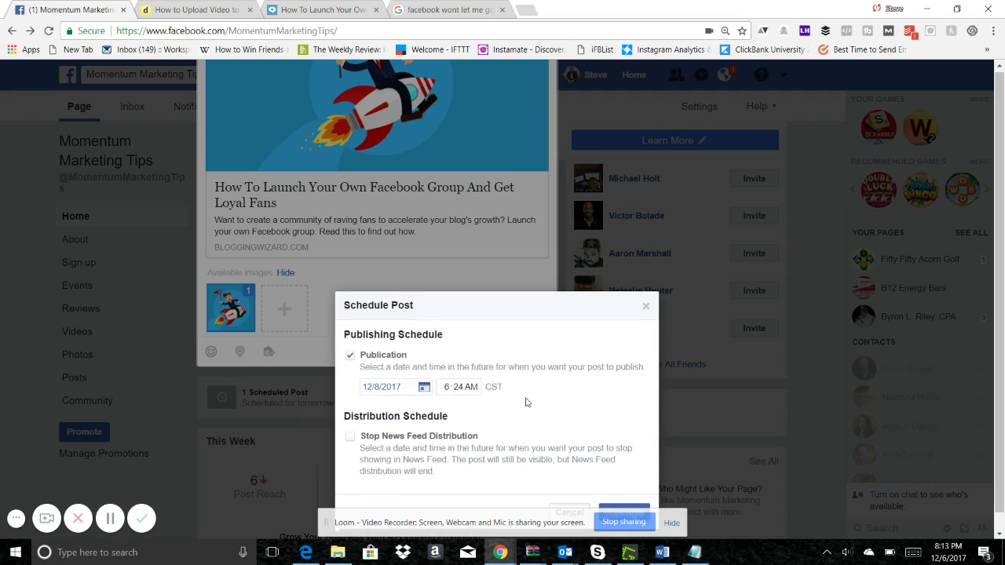
click(621, 493)
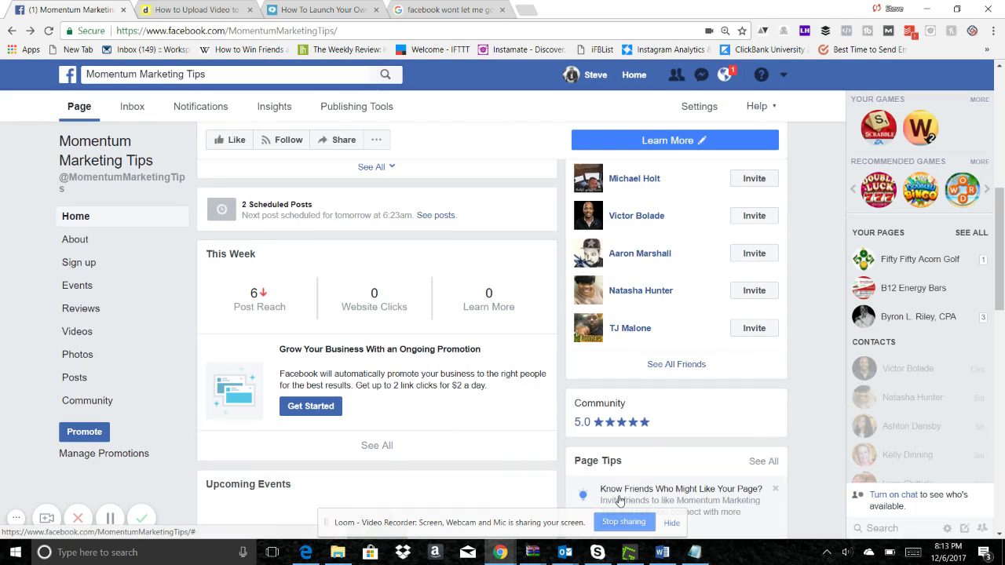
mouse_move(293, 309)
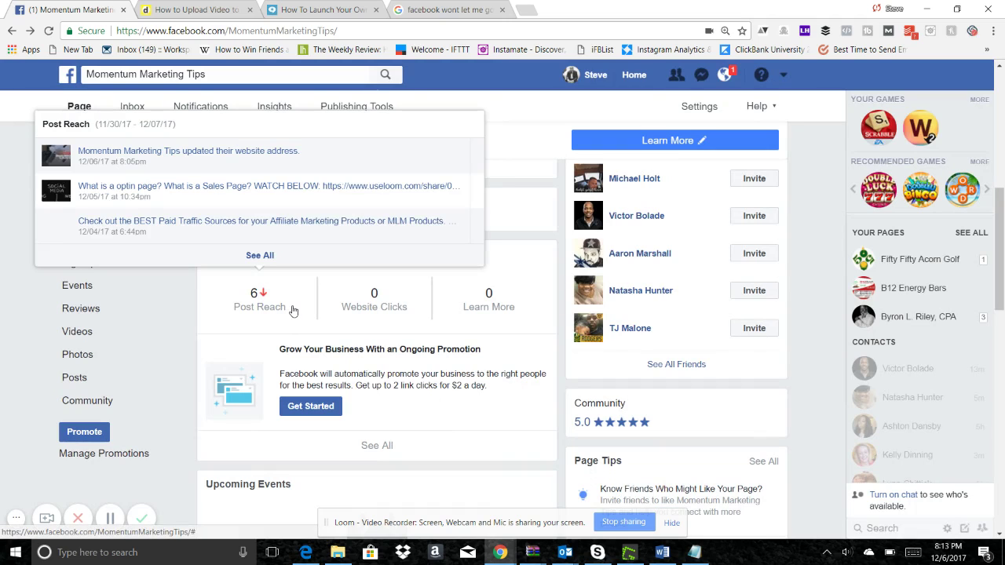
mouse_move(387, 310)
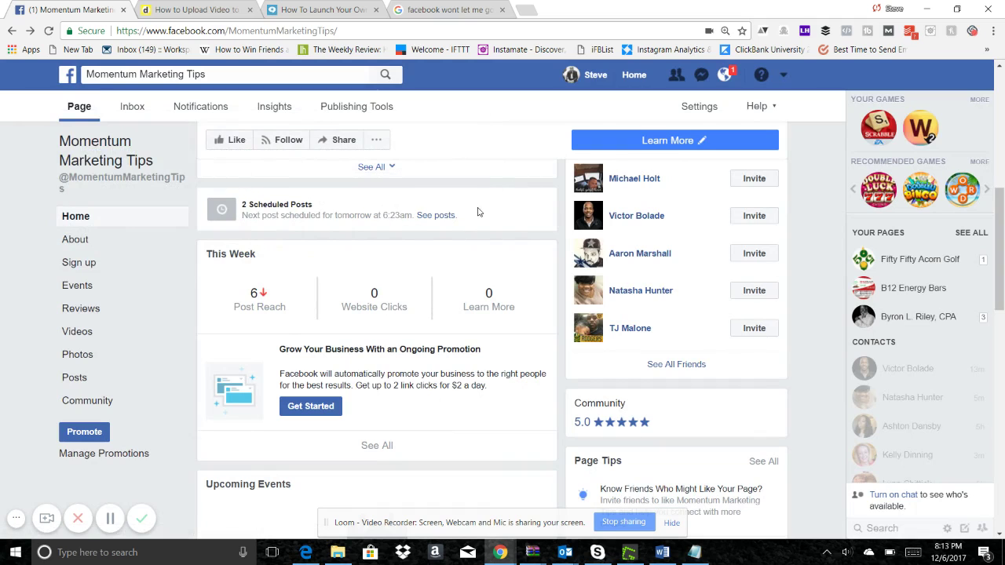
scroll(476, 214, up, 1)
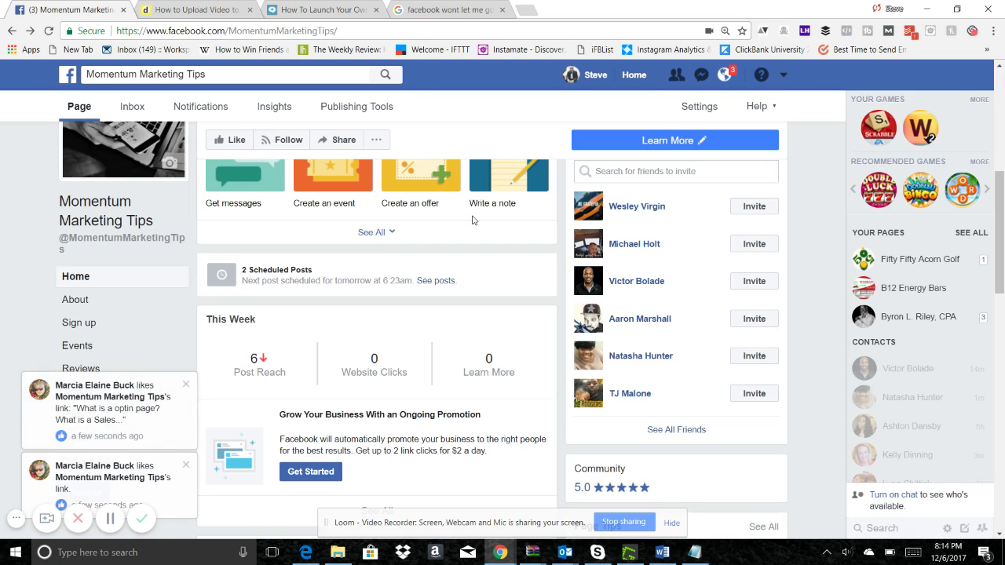
scroll(488, 311, up, 3)
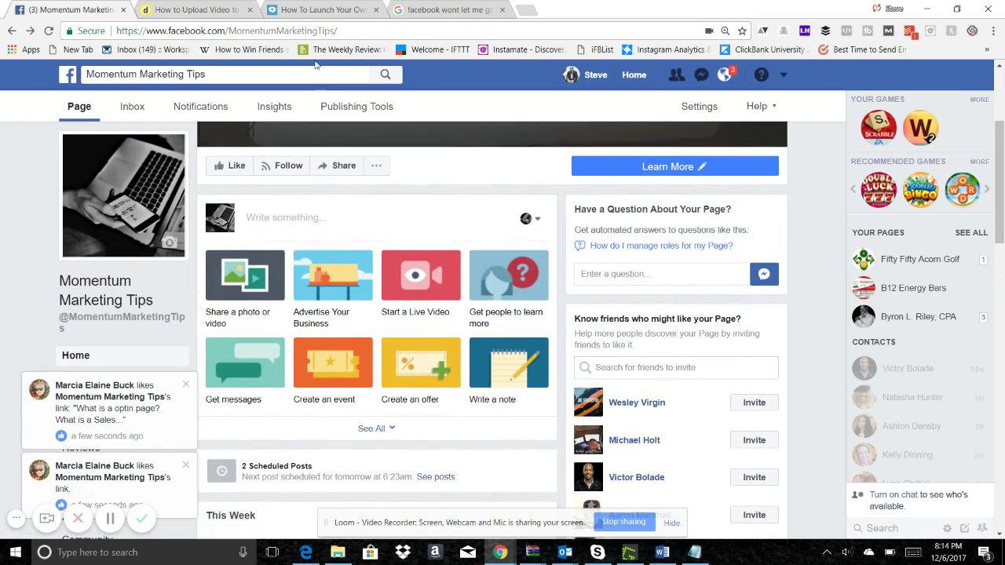
scroll(411, 392, down, 2)
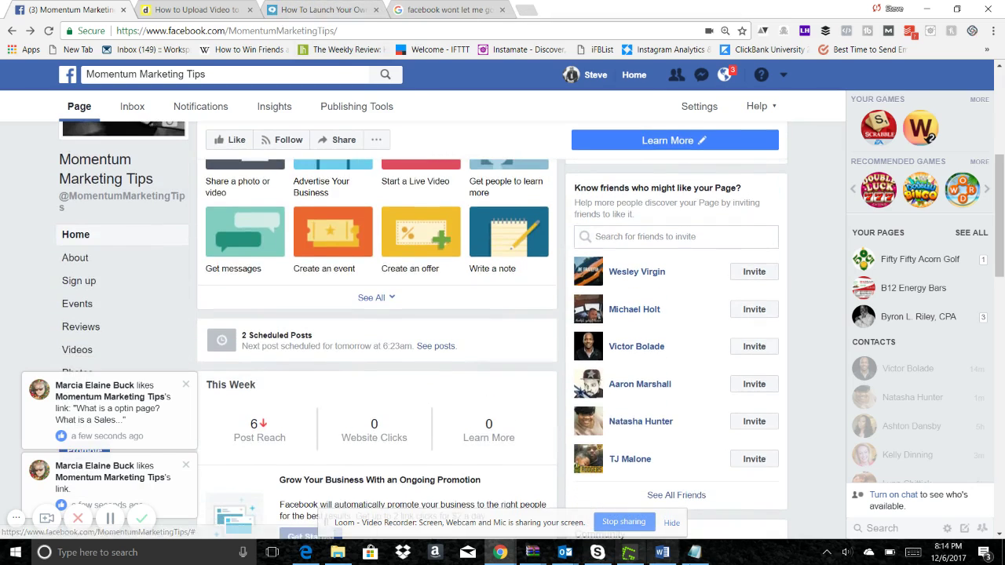
scroll(481, 348, down, 3)
scroll(694, 322, up, 6)
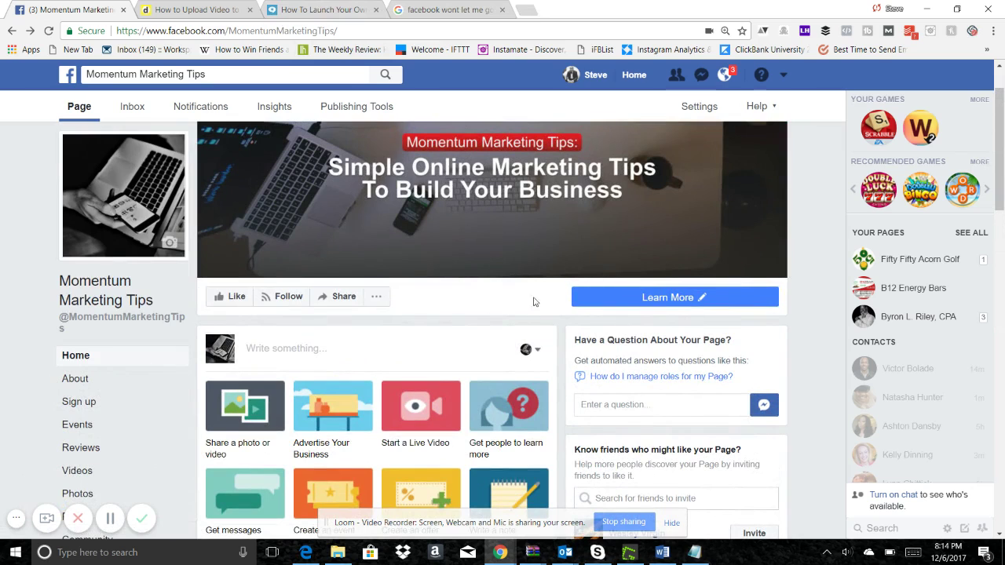
scroll(503, 282, down, 2)
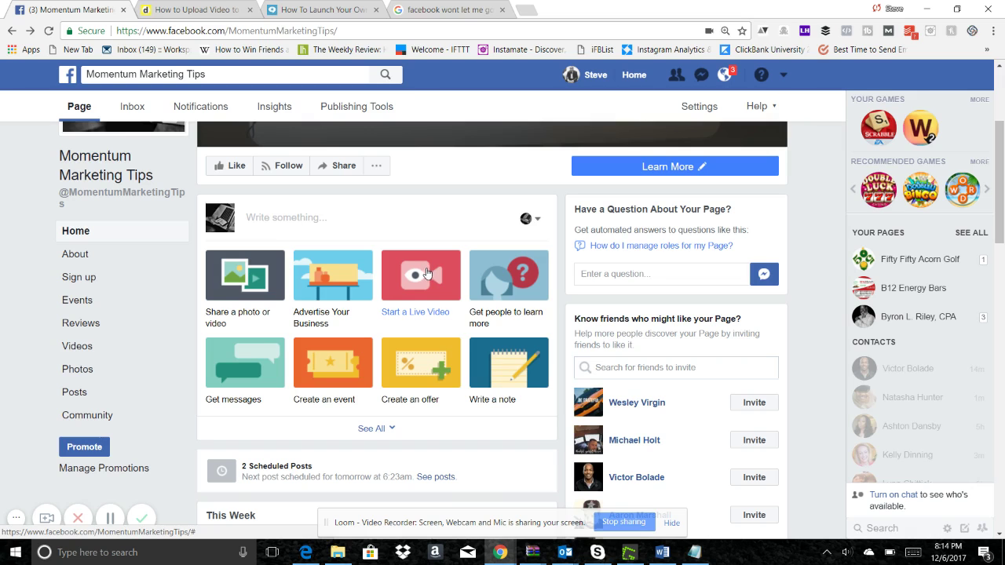
click(428, 272)
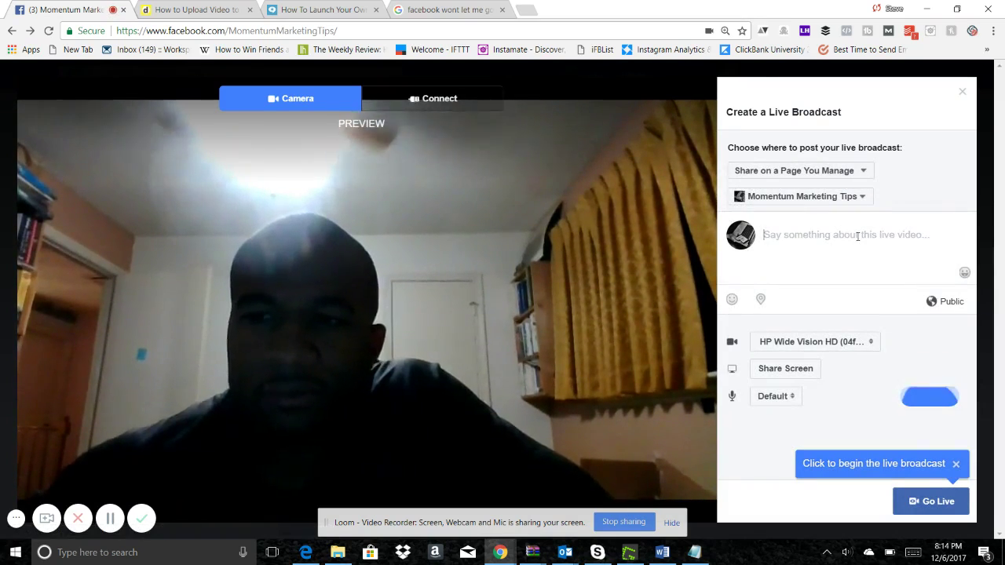
click(858, 236)
text(jhfjdhjdhdhfjh)
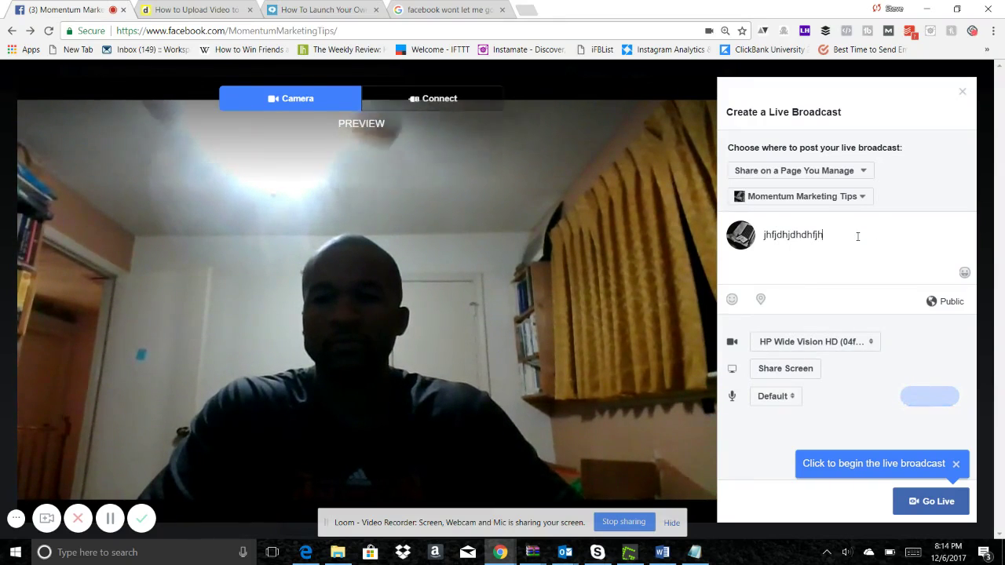
text(jhg)
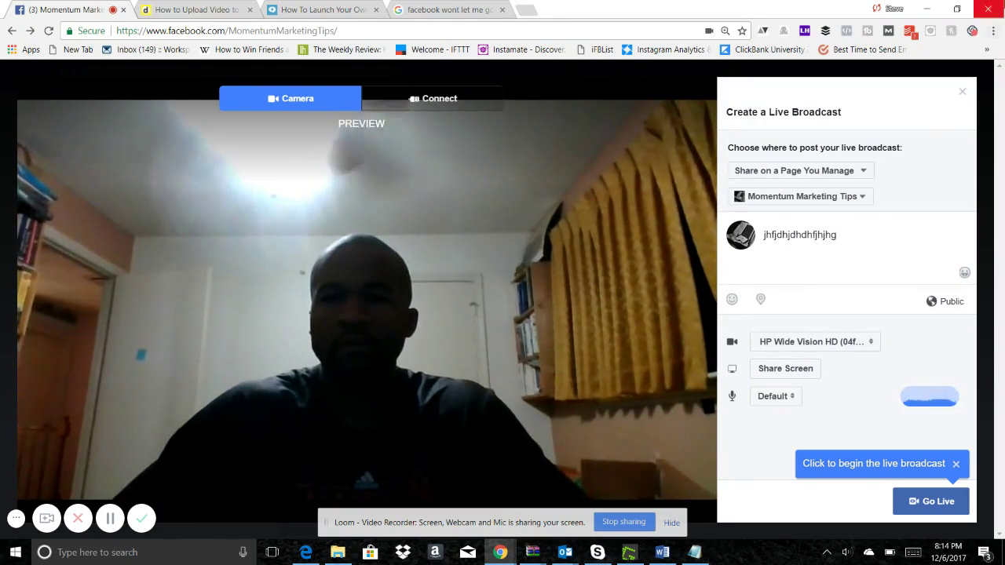
click(961, 95)
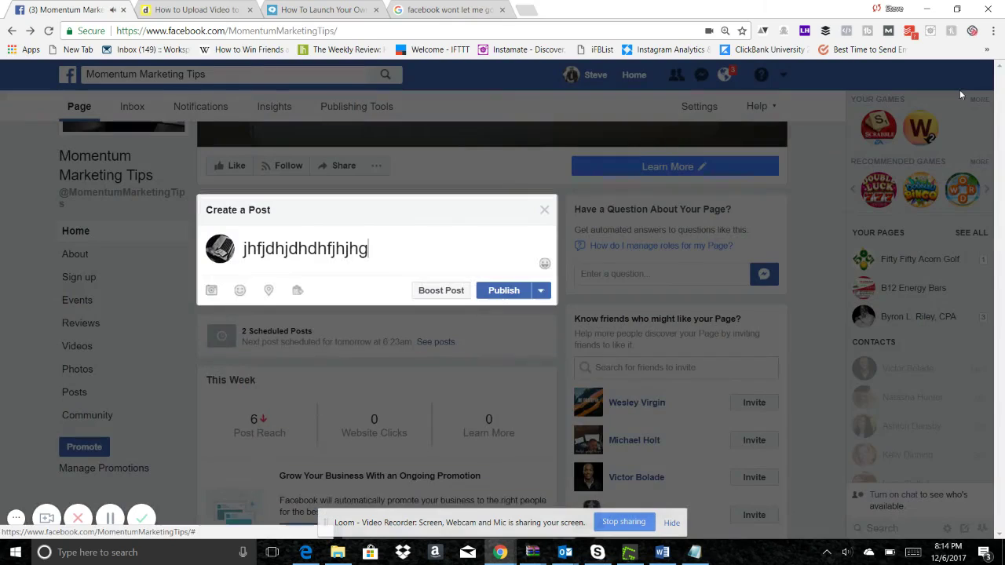
double_click(354, 249)
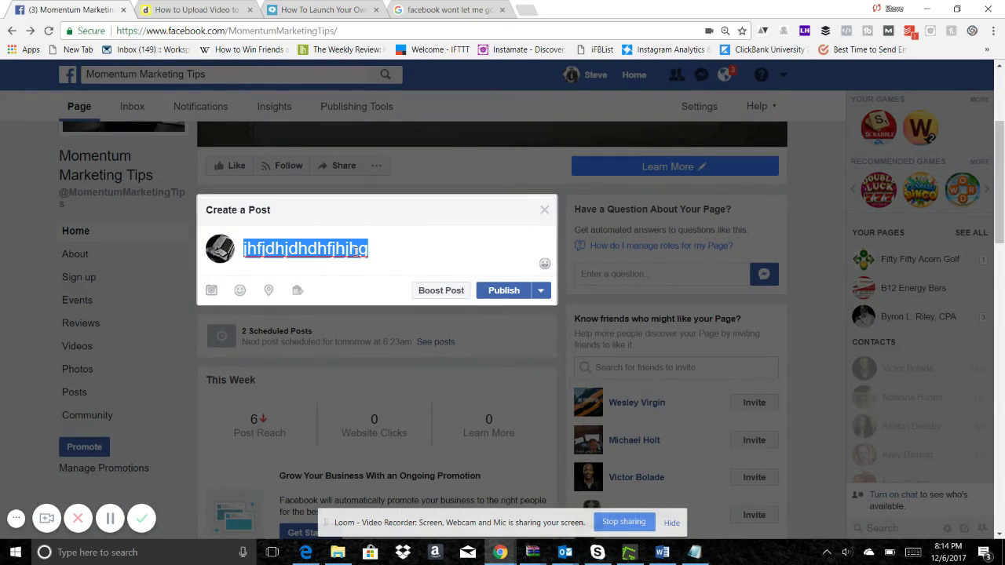
key(BackSpace)
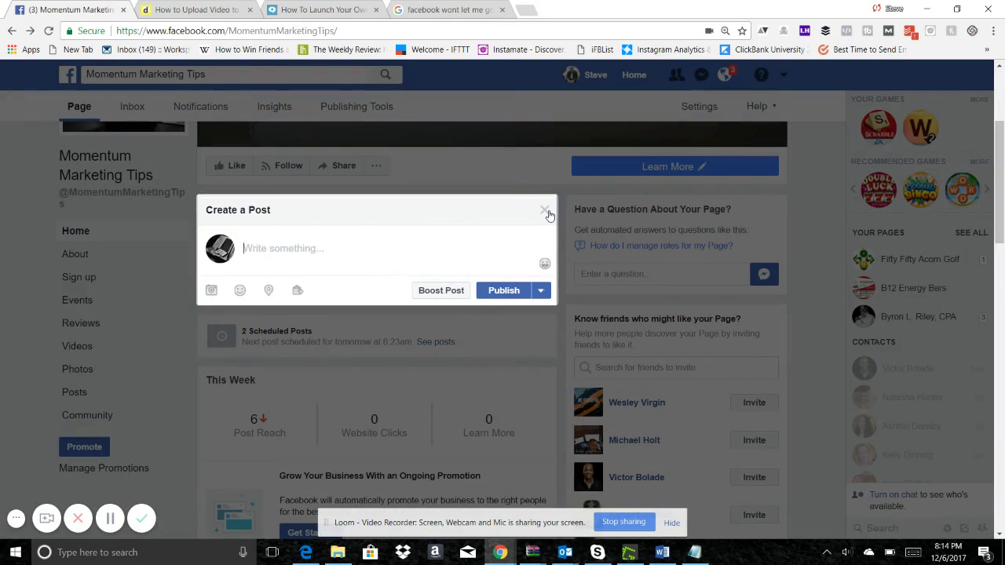
click(544, 212)
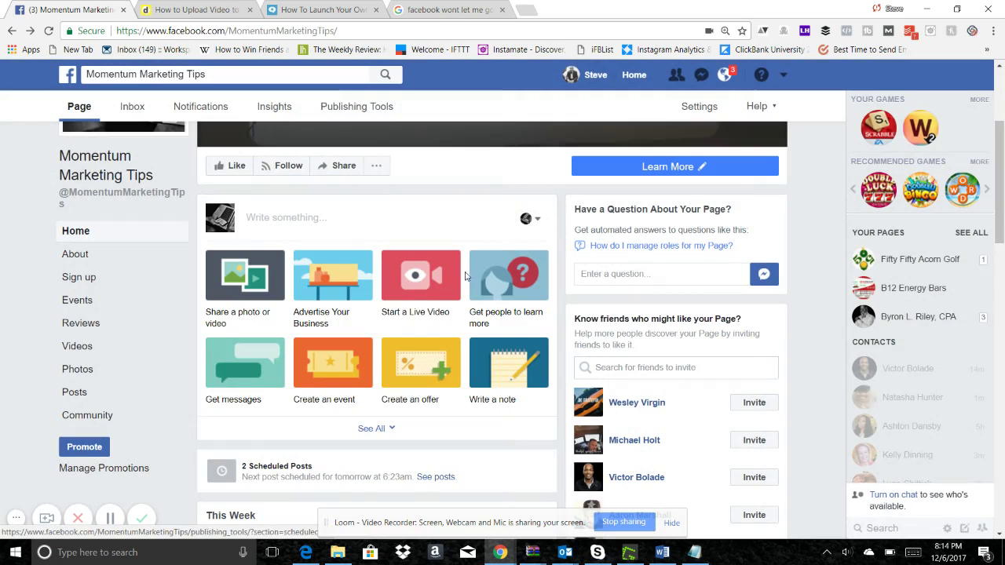